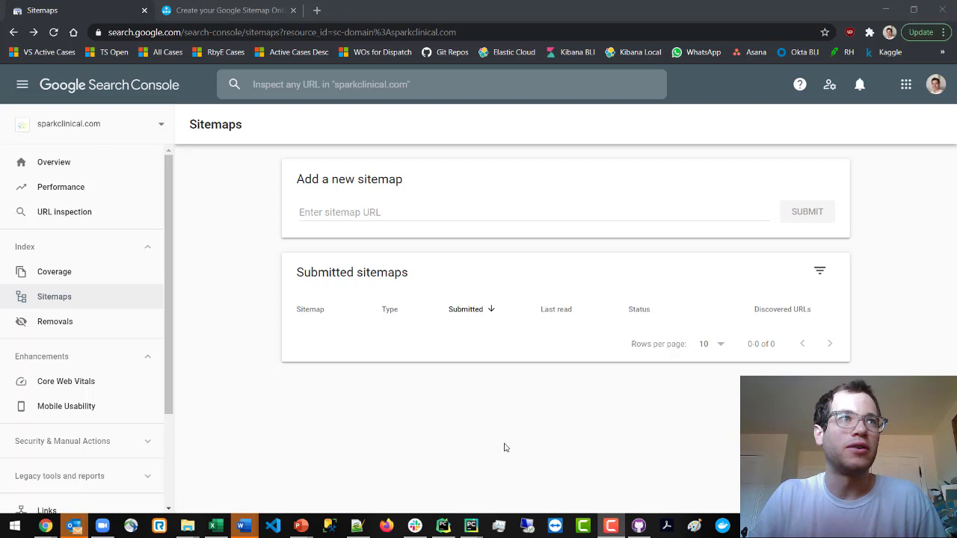
left_click(490, 447)
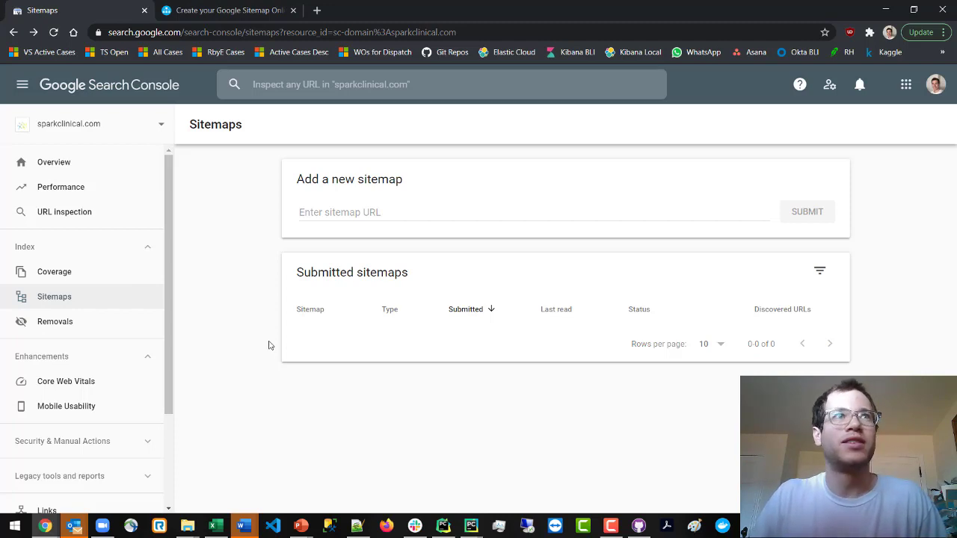
left_click(254, 9)
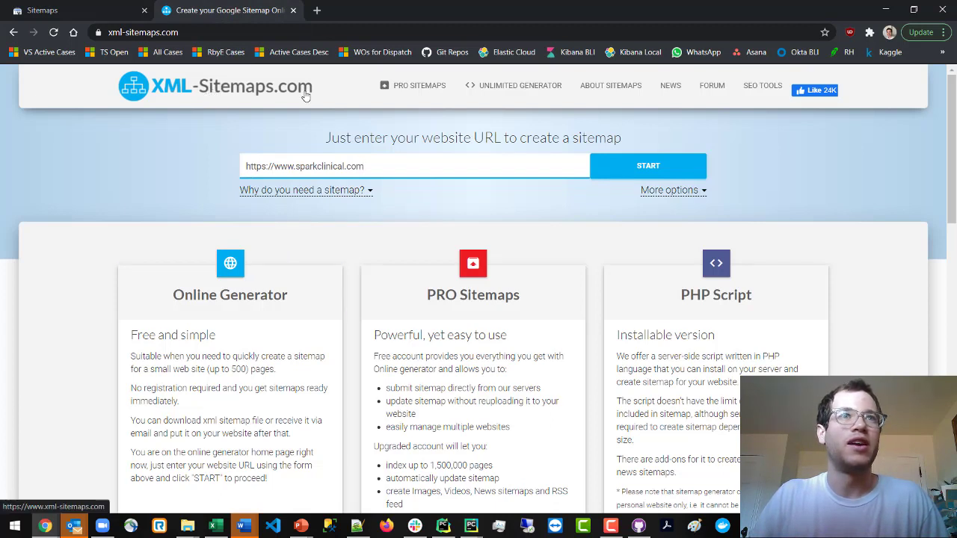
left_click_drag(361, 171, 183, 170)
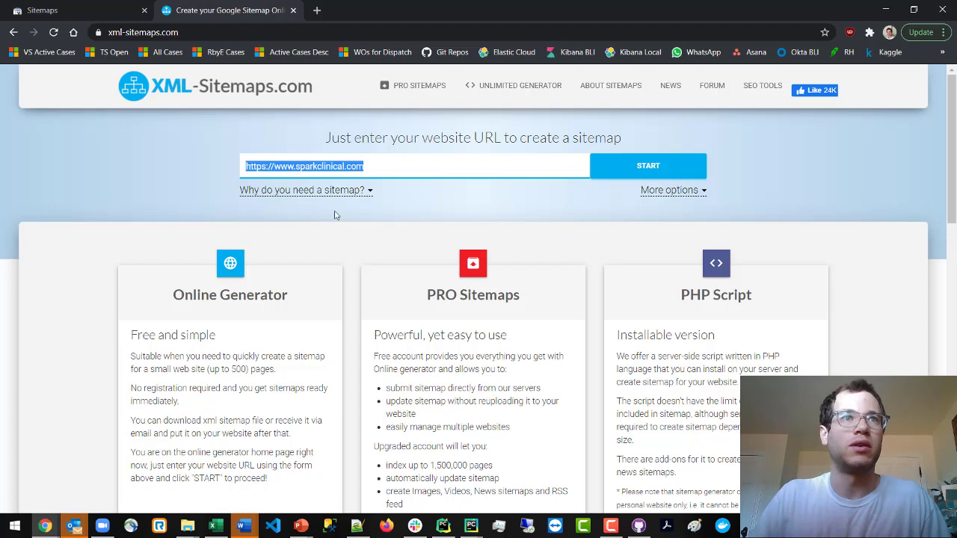
left_click(543, 173)
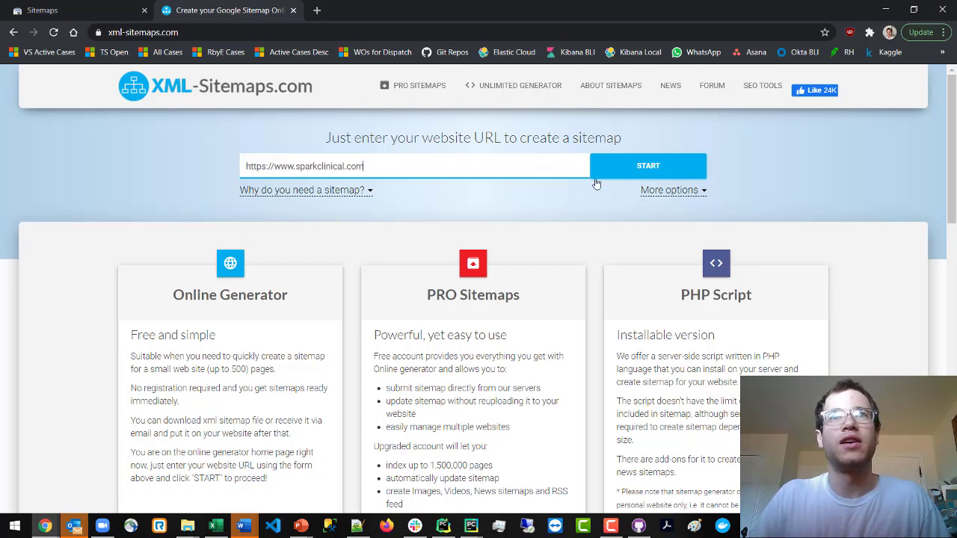
left_click(625, 178)
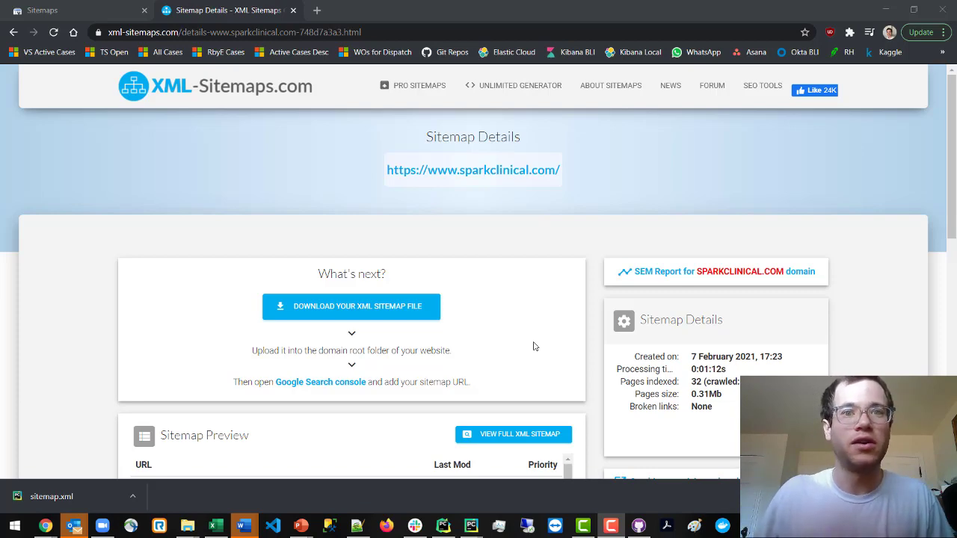
Switch to PyCharm and examine the /sitemap.xml route in routes.py, including its template rendering, make_response call and Content-Type header.
left_click(443, 525)
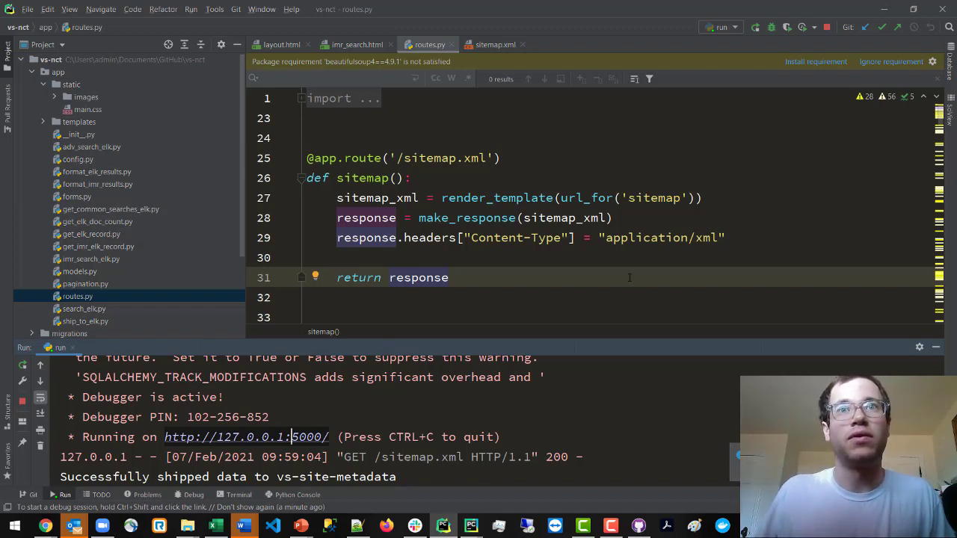
left_click(613, 198)
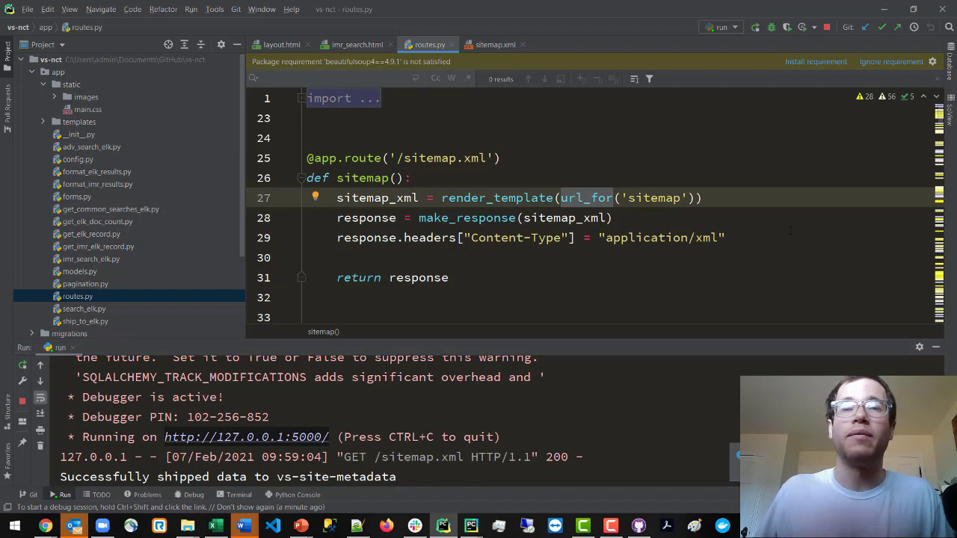
double_click(489, 199)
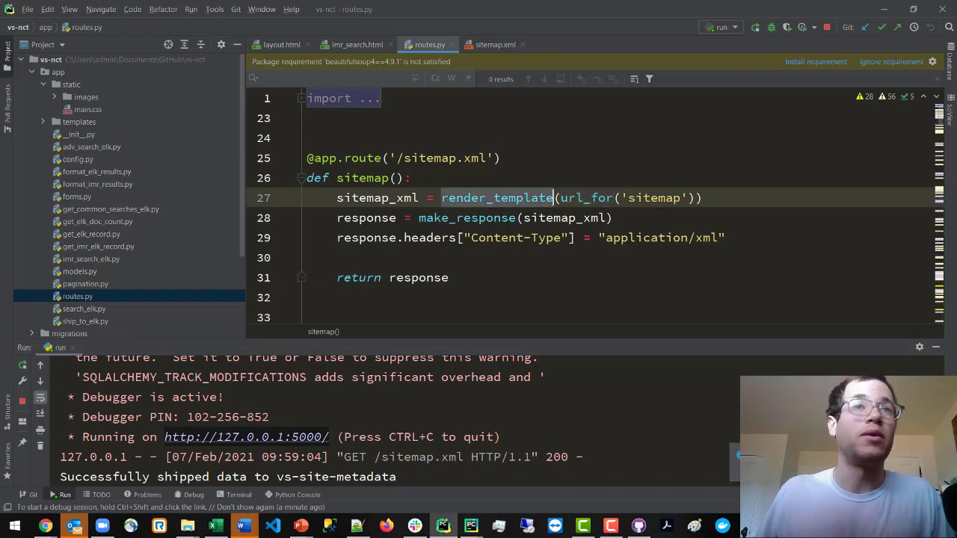
mouse_move(478, 217)
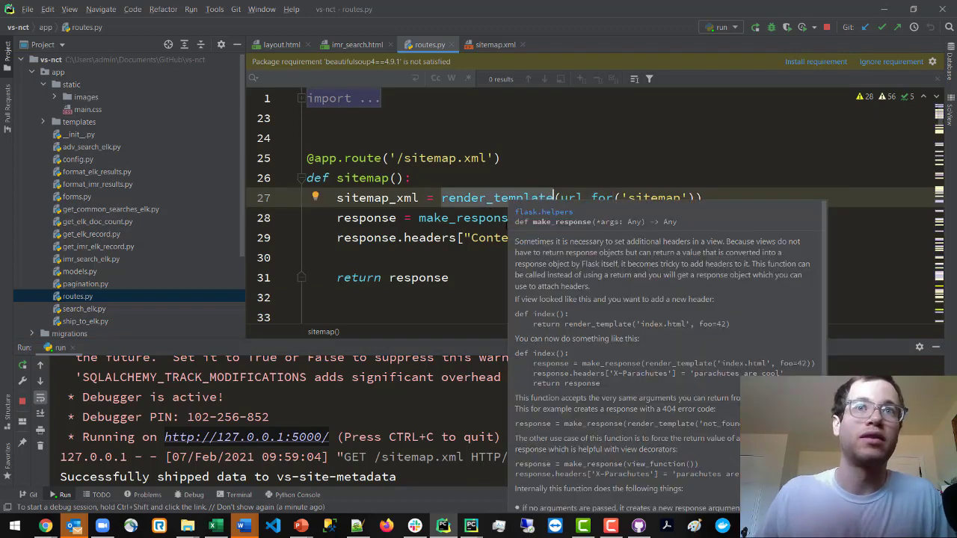
left_click(432, 266)
left_click(514, 218)
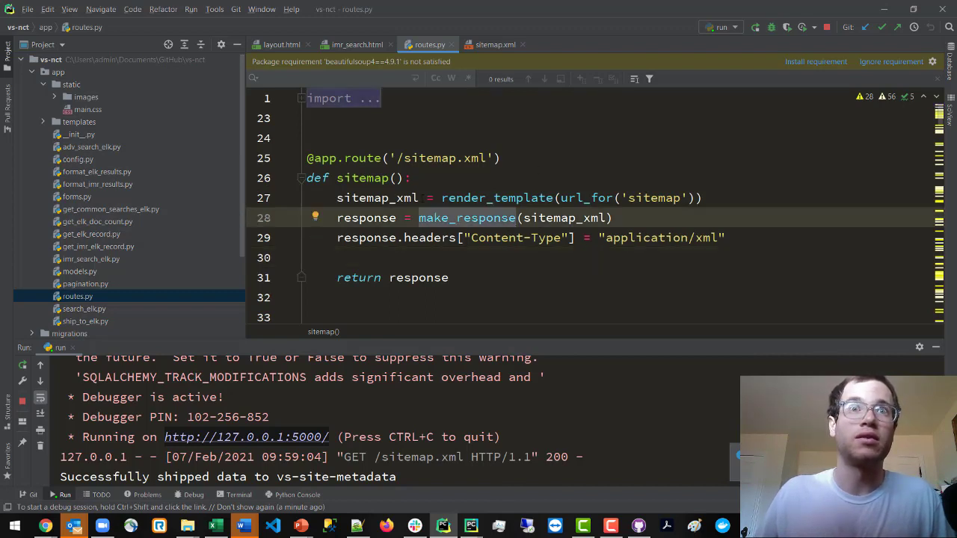
key("ctrl+Right")
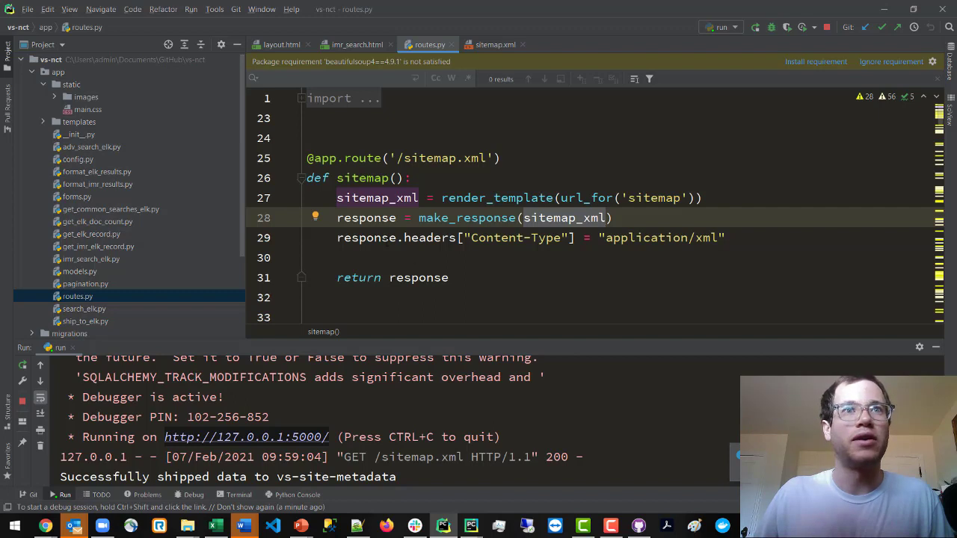
key("Down")
key("ctrl+Right")
key("ctrl+Right")
key("ctrl+Right")
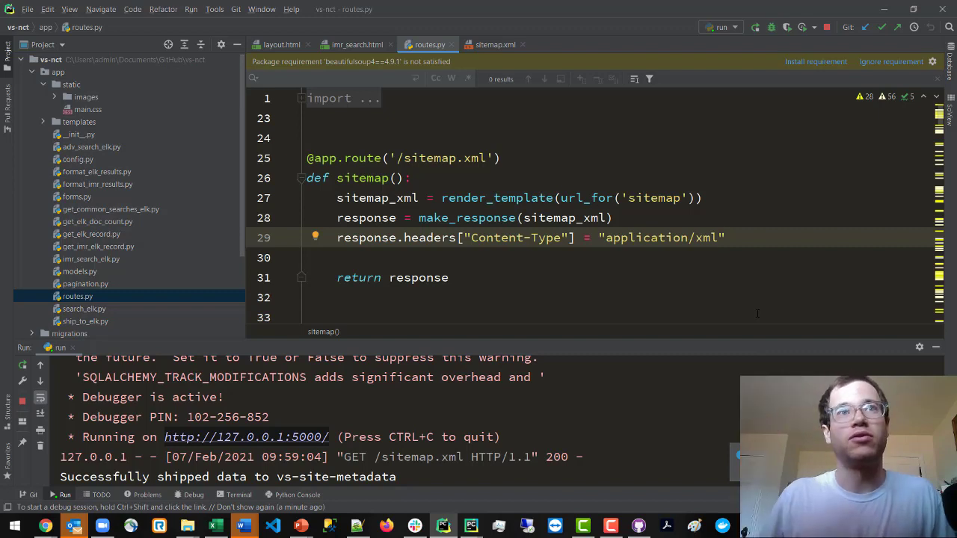
left_click_drag(397, 157, 487, 158)
left_click(486, 157)
left_click(543, 261)
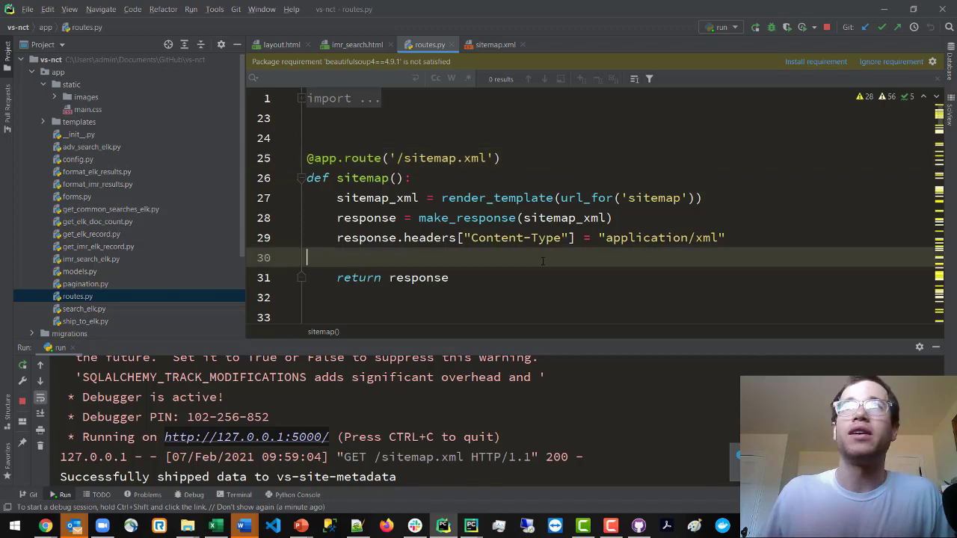
Open the locally running site in the browser and view its sitemap at 127.0.0.1:5000/sitemap.xml.
left_click(275, 440)
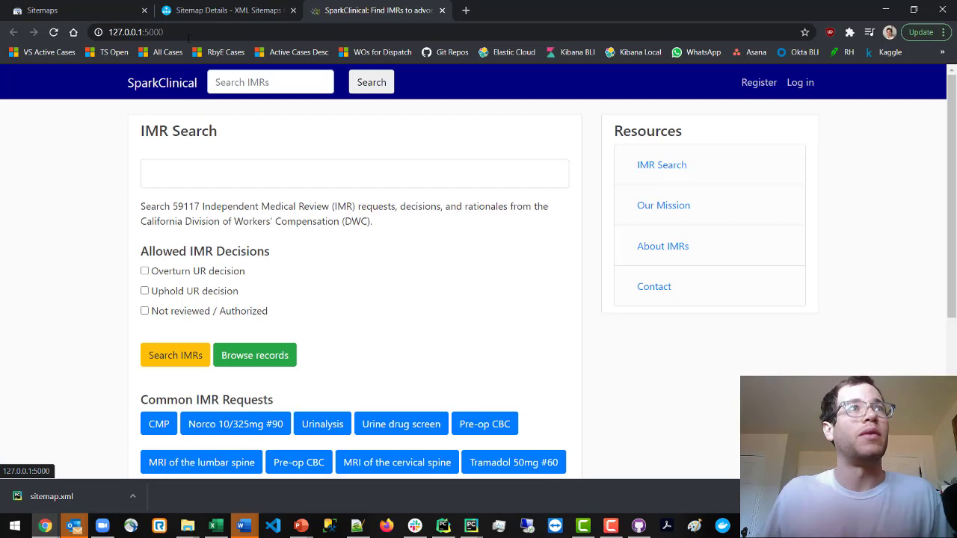
left_click(186, 33)
left_click(186, 33)
type("/site")
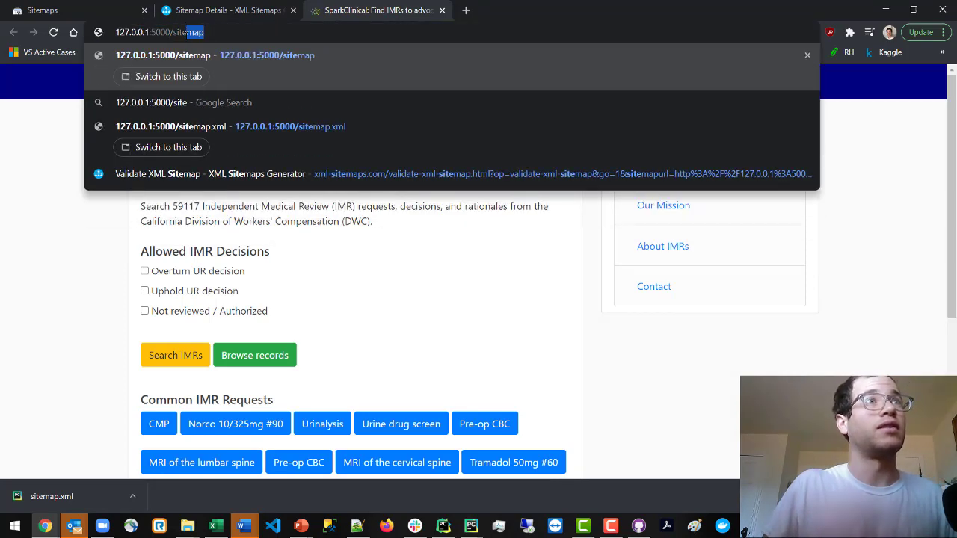
type("map.xml")
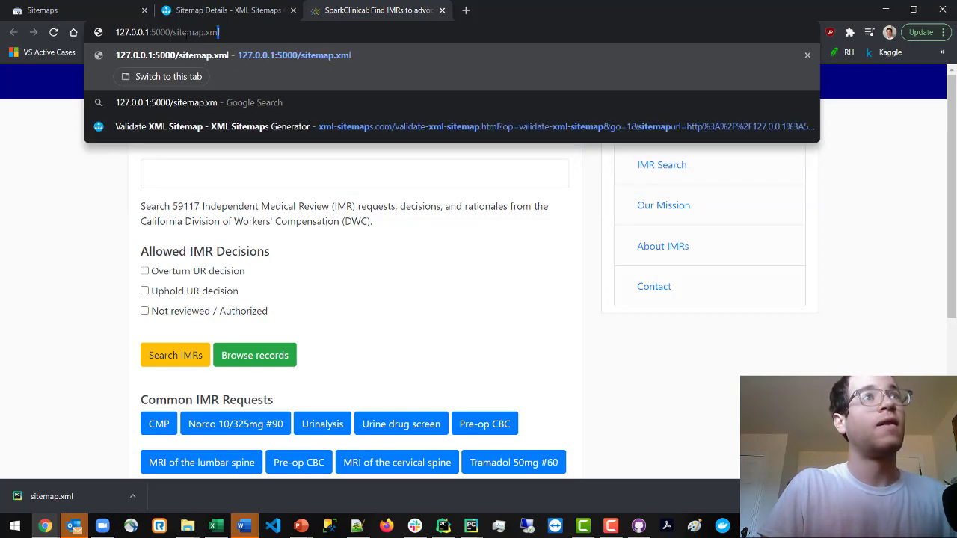
key("Return")
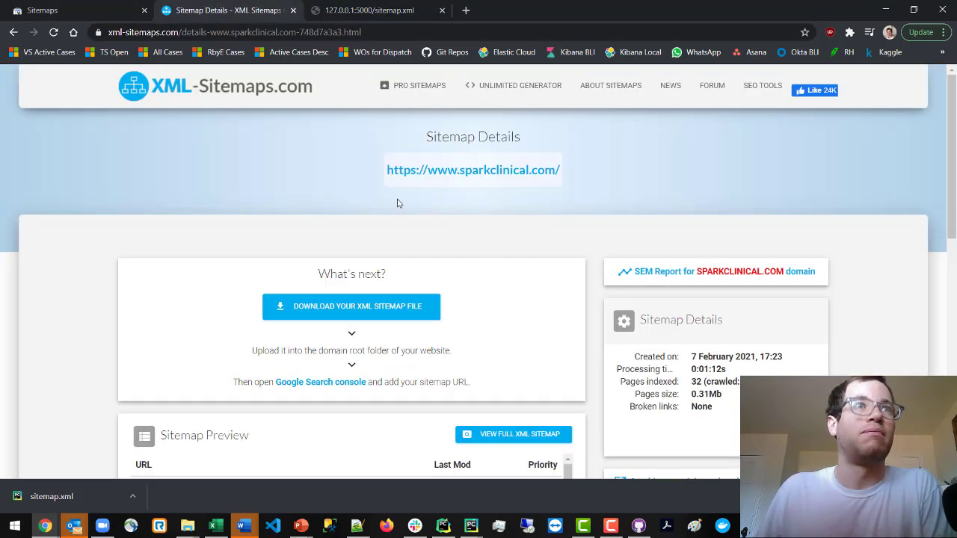
left_click(378, 7)
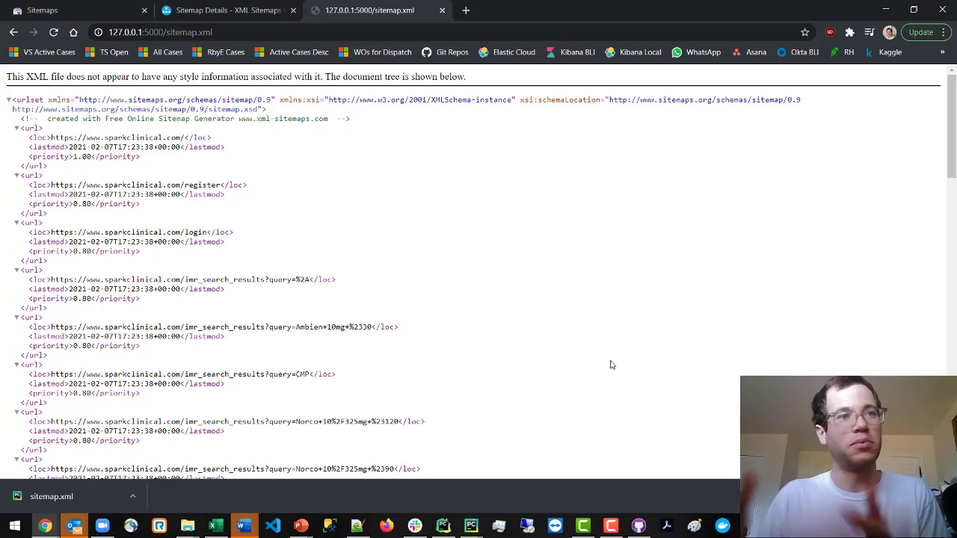
left_click(95, 6)
left_click(366, 6)
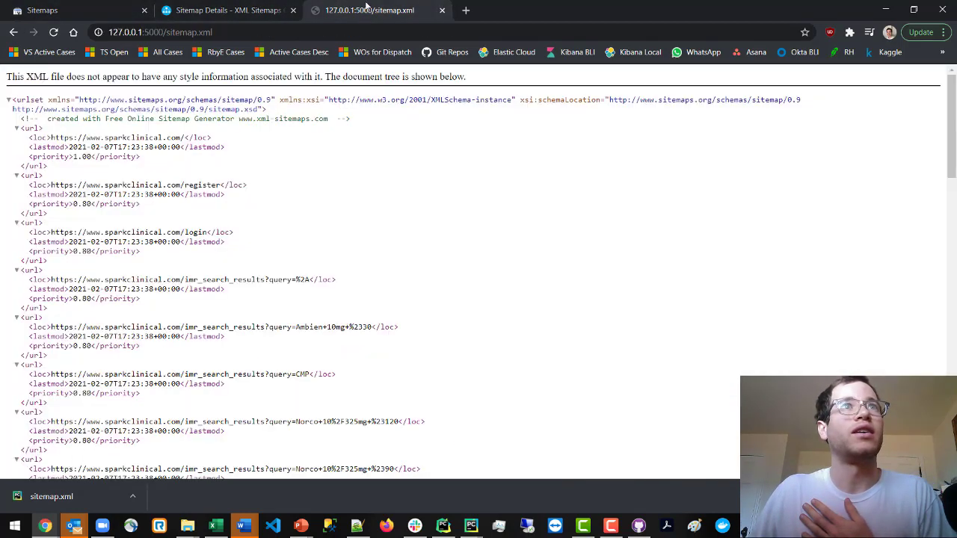
Search Google for "test sitemap" in a new browser tab and open the Validate XML Sitemap result from XML-Sitemaps.
left_click(464, 10)
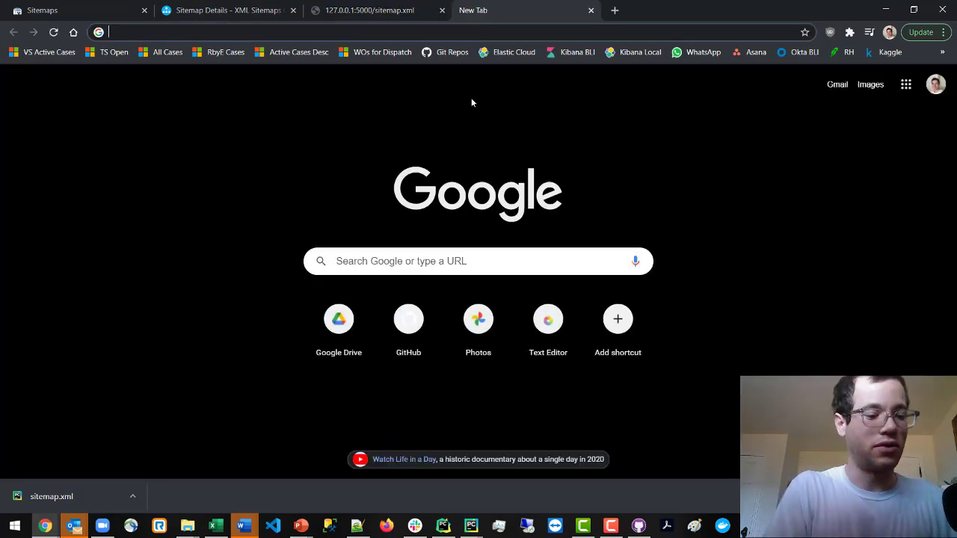
type("test sitemap")
key("Return")
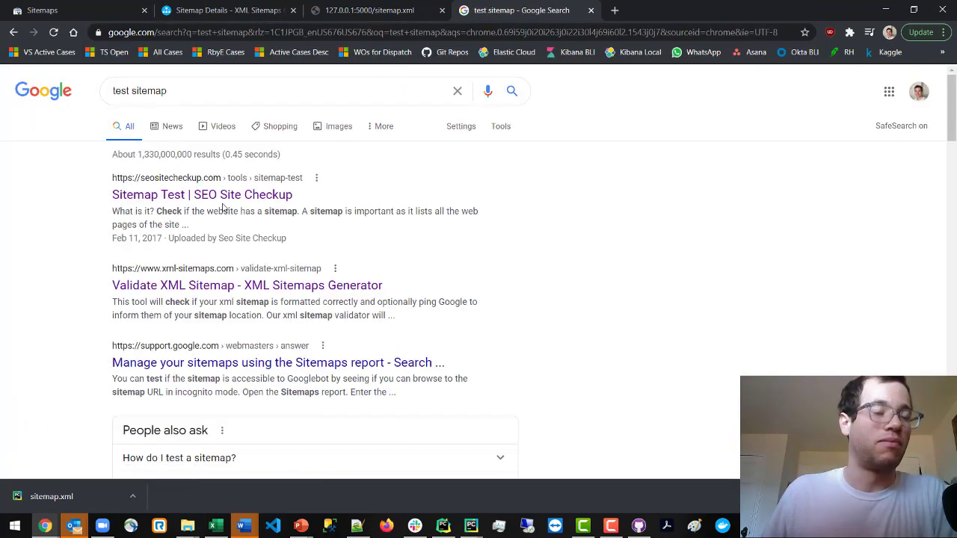
left_click(243, 282)
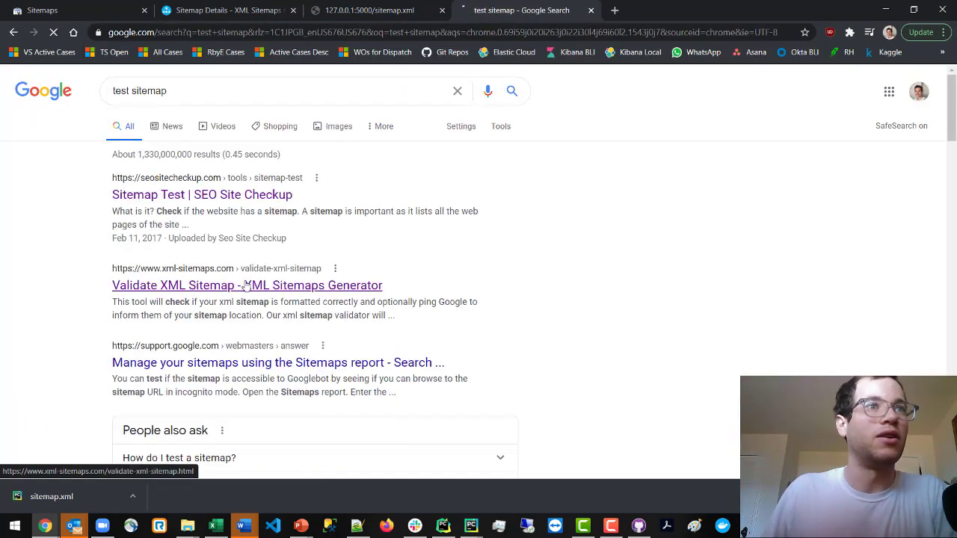
scroll(340, 321, "down", 3)
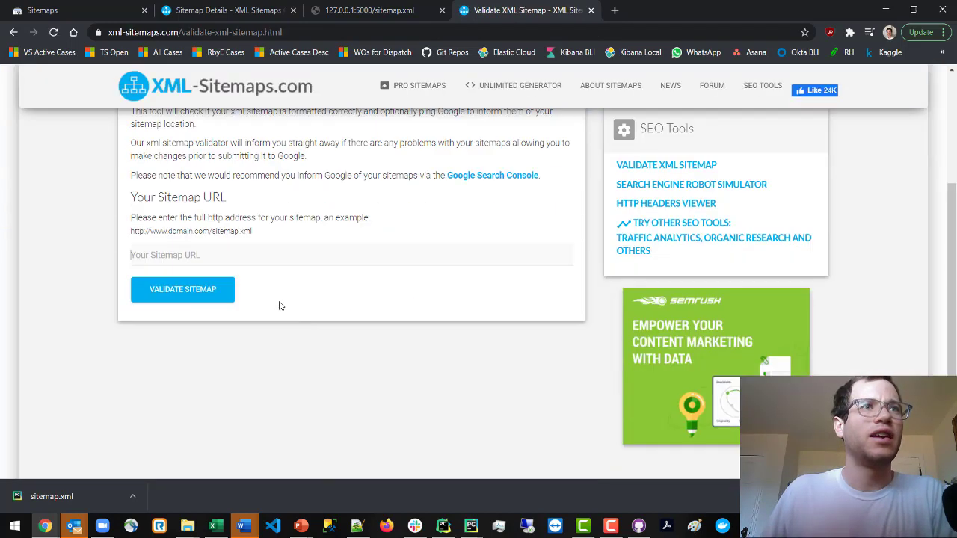
left_click(267, 253)
type("http")
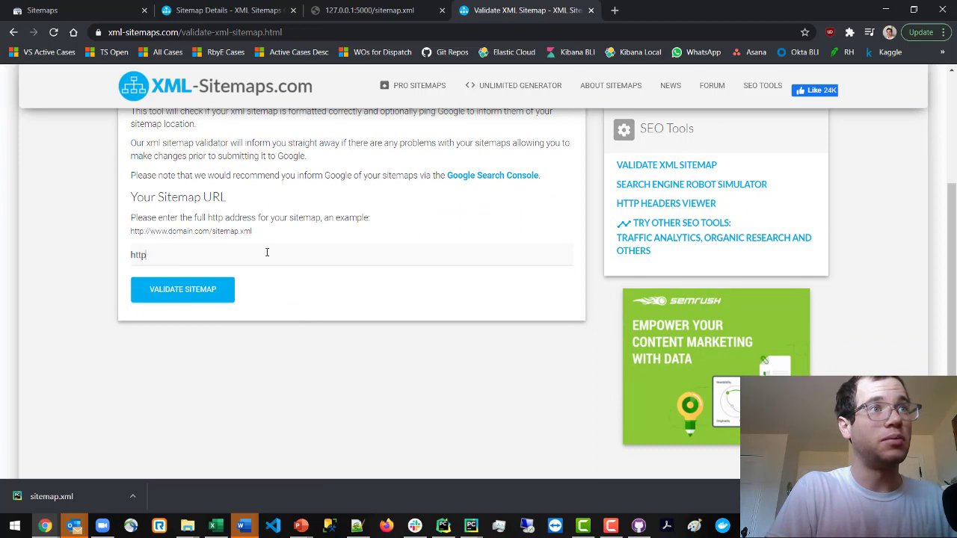
type("s://www")
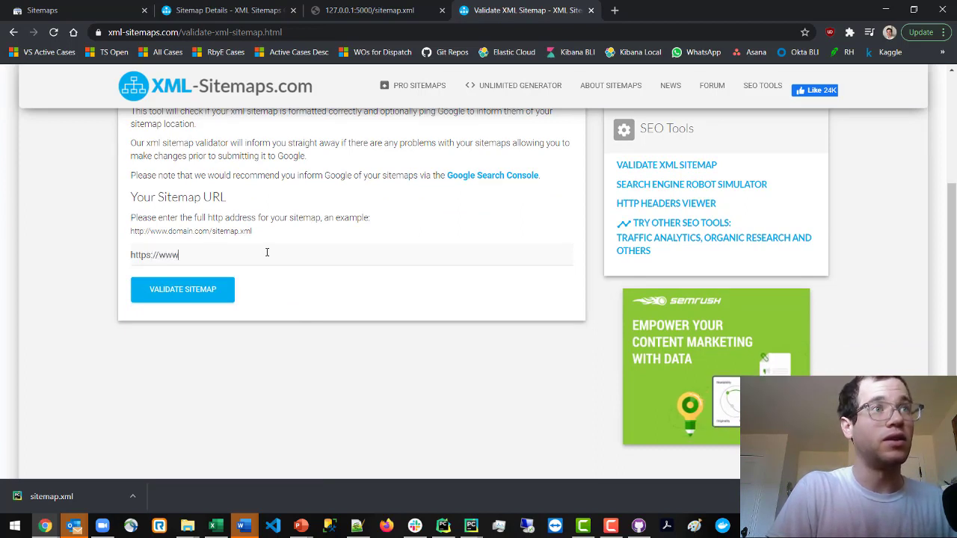
type(".sparkclinical.com/")
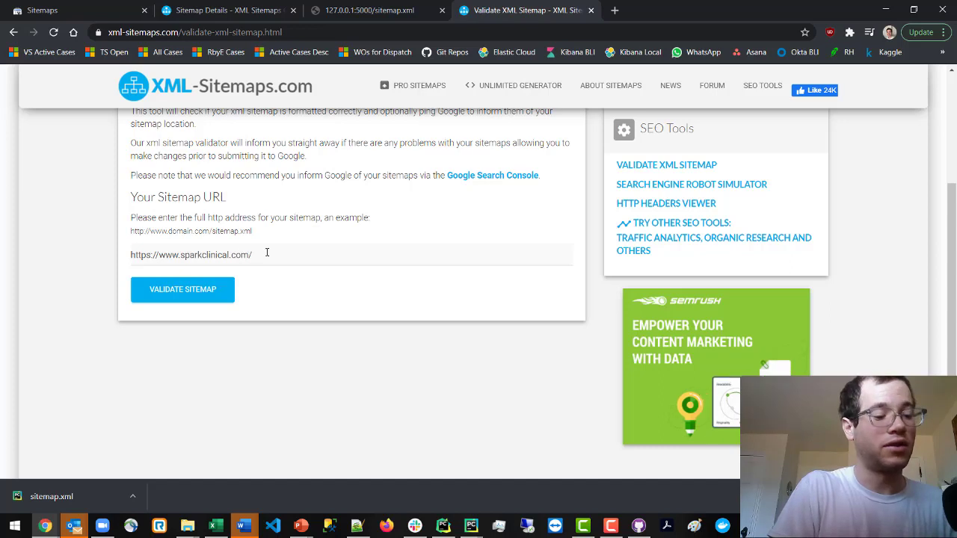
type("sitemap.xml")
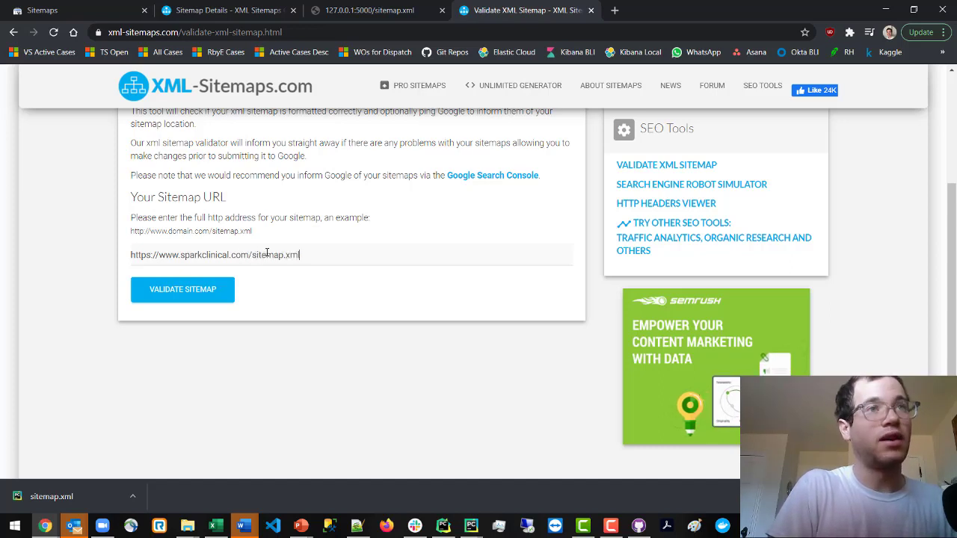
key("Return")
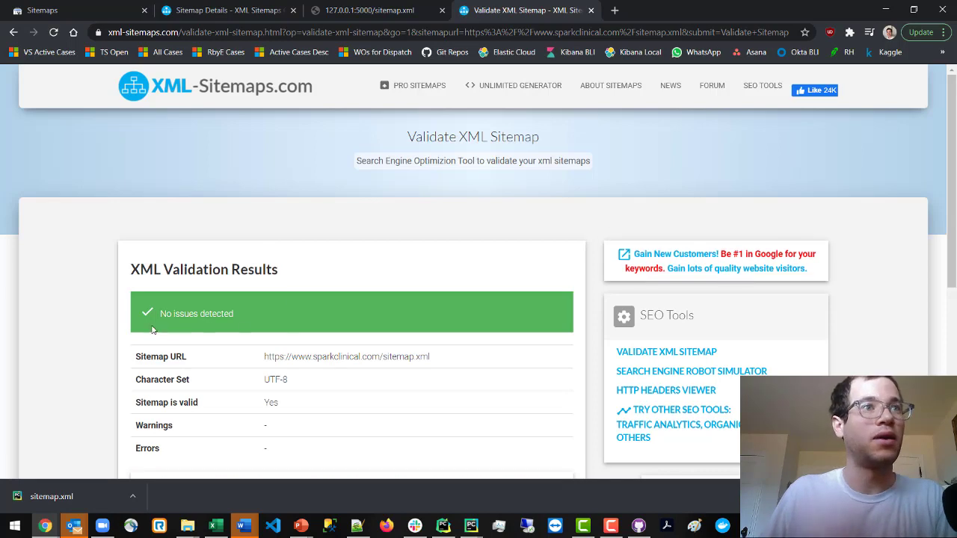
left_click_drag(153, 329, 353, 323)
left_click(351, 322)
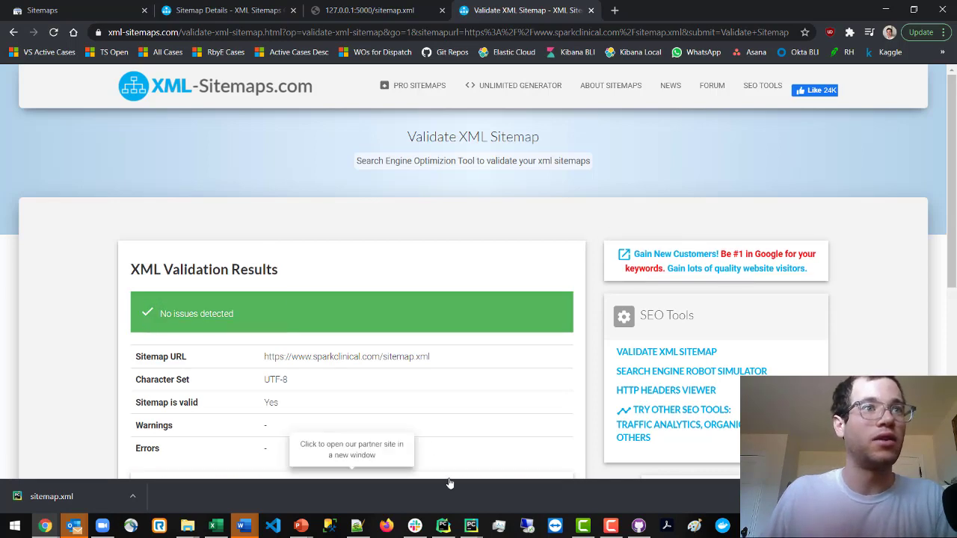
scroll(419, 400, "down", 1)
scroll(419, 400, "up", 1)
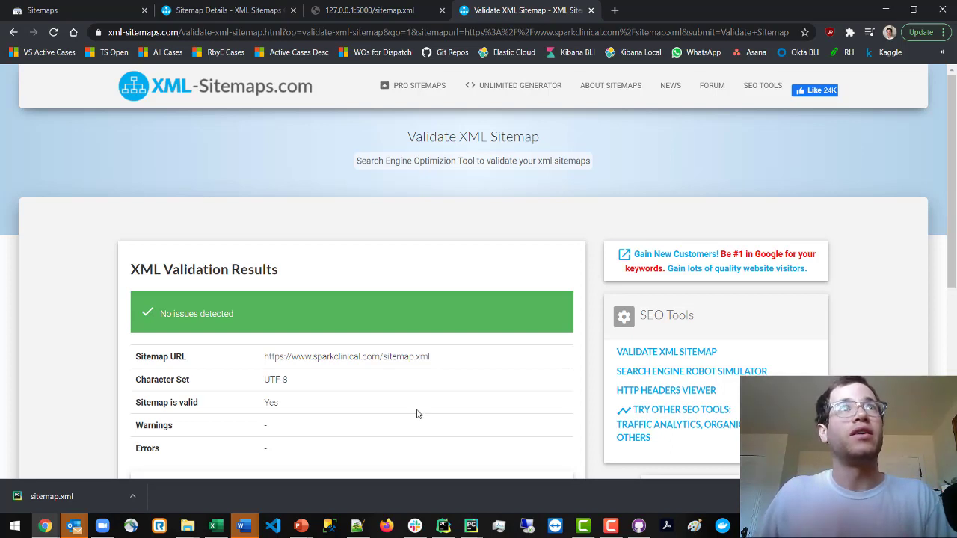
left_click(74, 6)
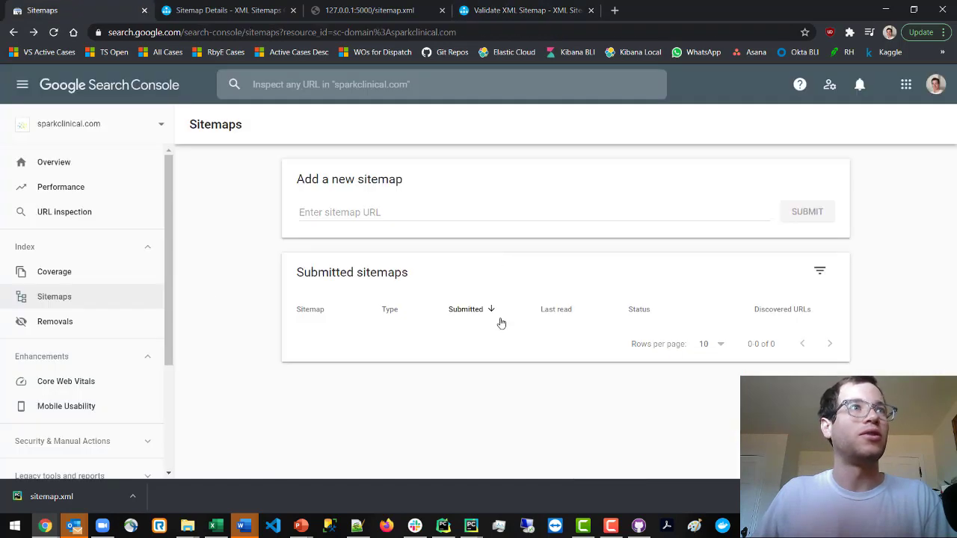
left_click(523, 10)
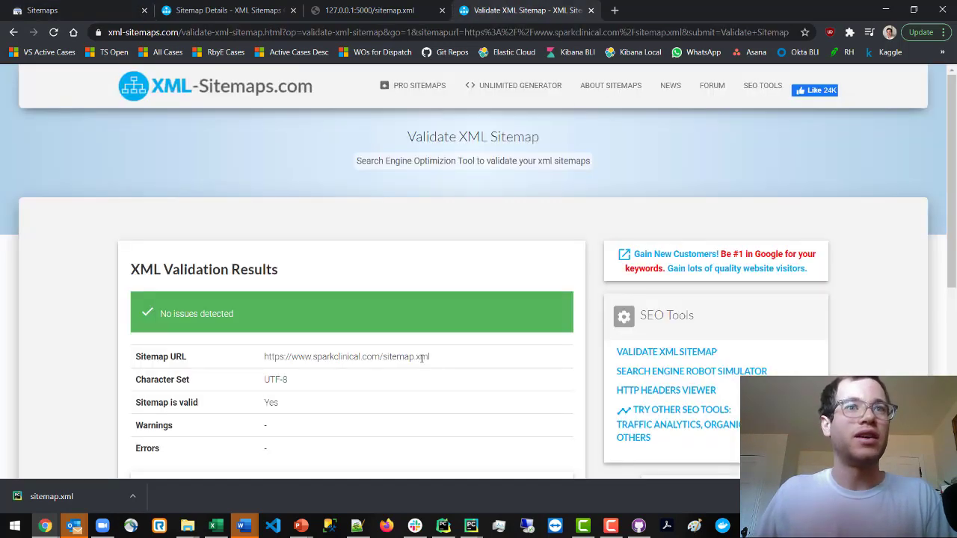
left_click_drag(441, 357, 262, 367)
key("ctrl+c")
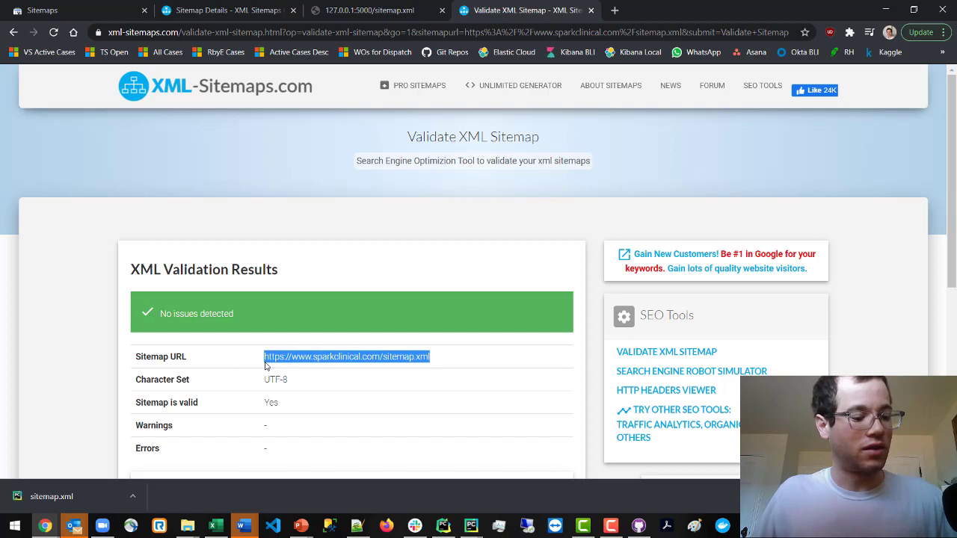
key("ctrl+1")
left_click(403, 215)
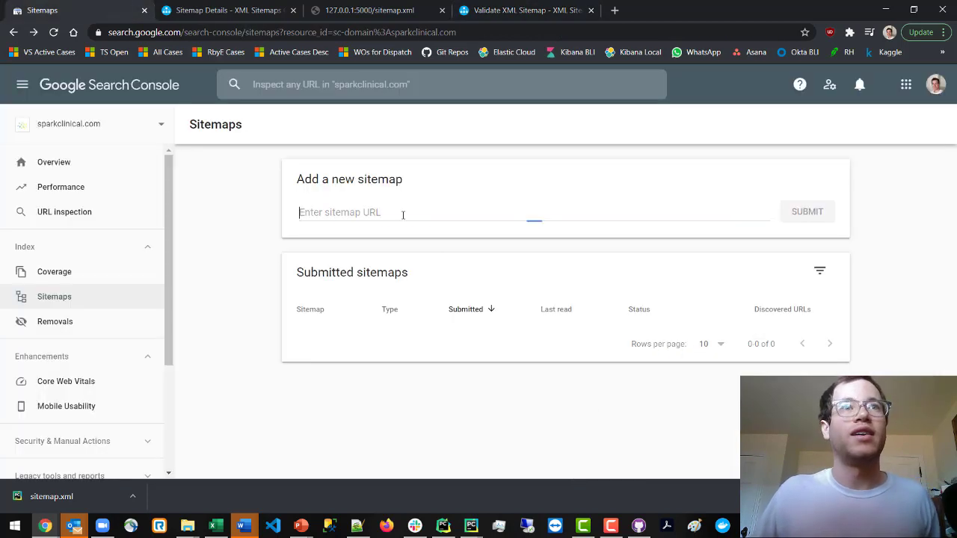
key("ctrl+v")
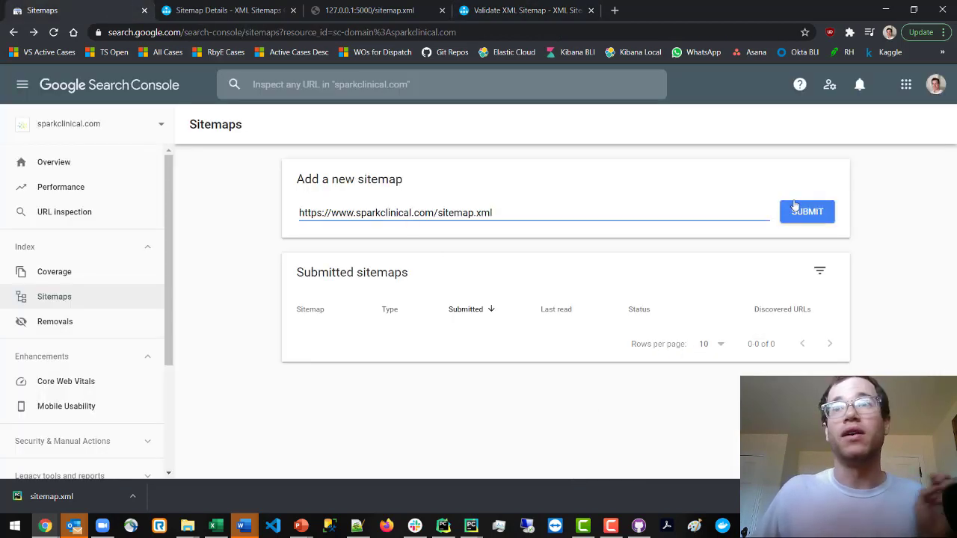
left_click(796, 219)
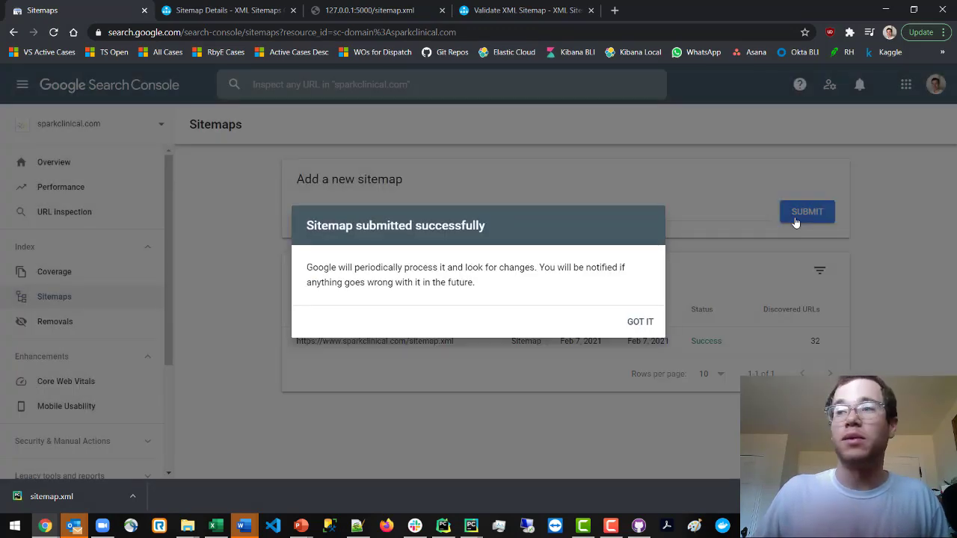
left_click(641, 322)
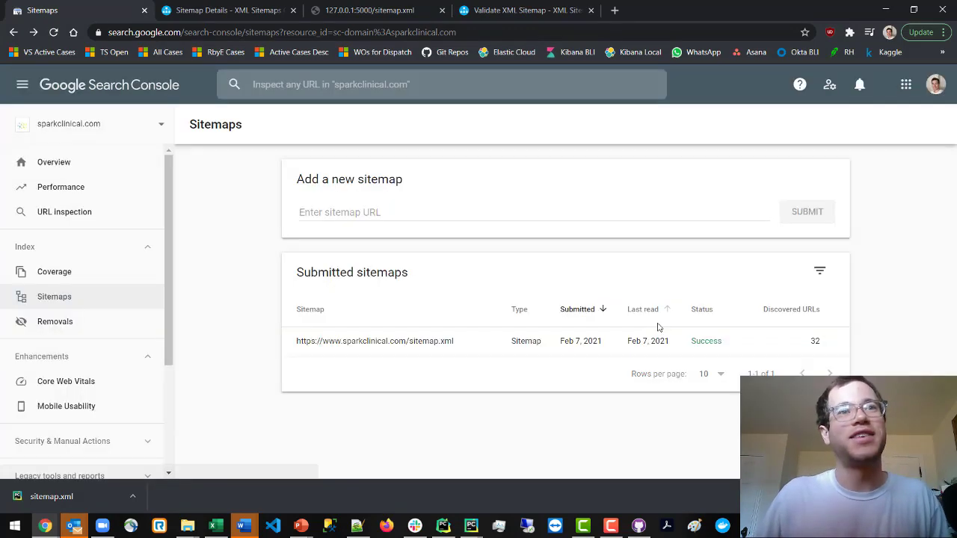